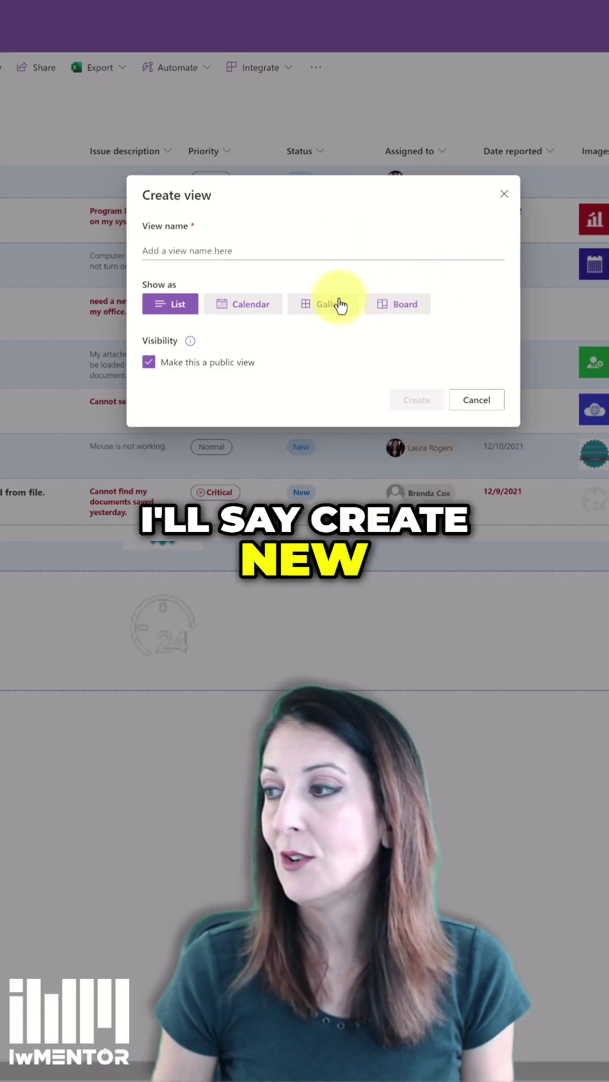
Step: Create the public 'Issue Gallery' view shown as a gallery of cards
left_click(326, 306)
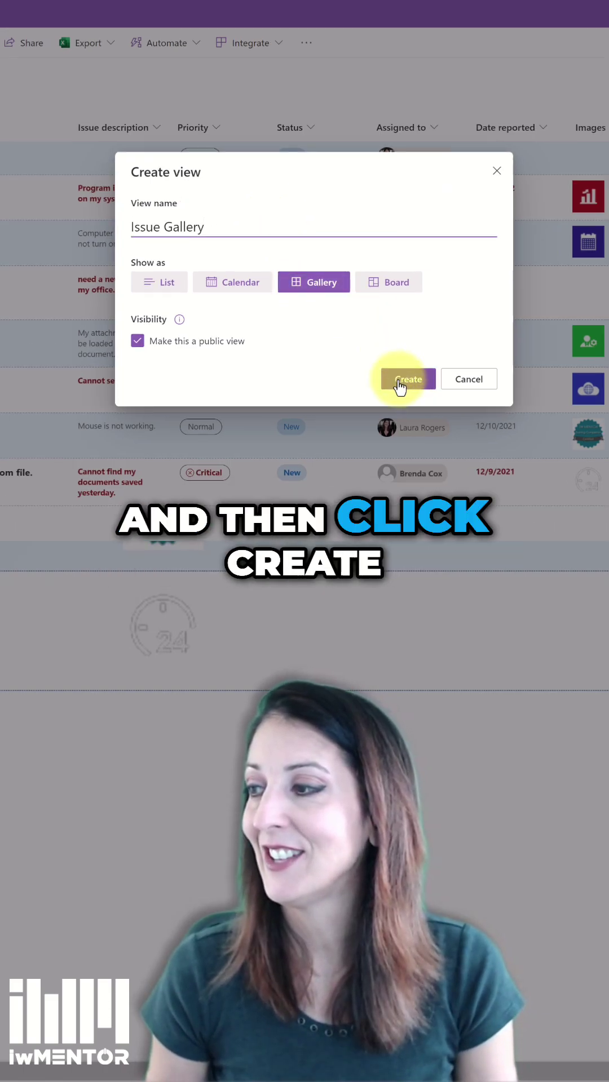
left_click(401, 382)
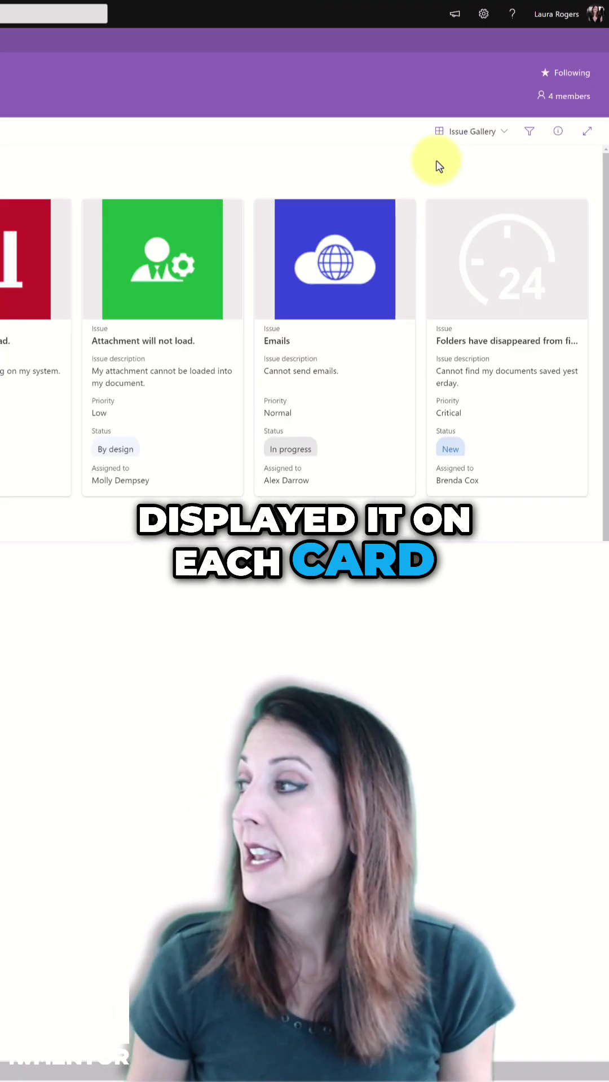
Step: Bring up the Format view panel for the current Issue Gallery view
left_click(466, 132)
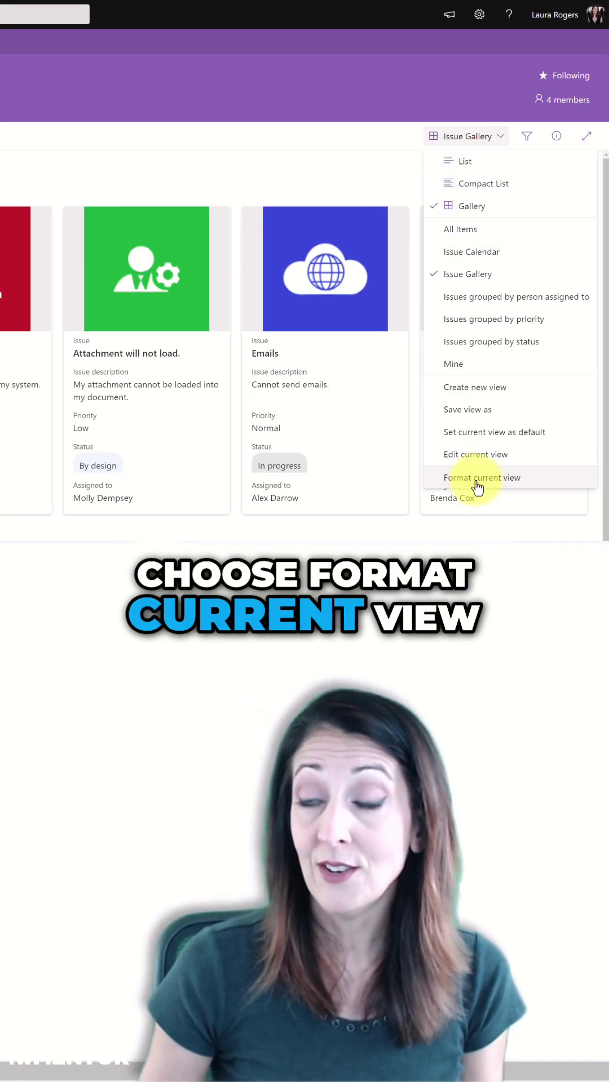
left_click(475, 483)
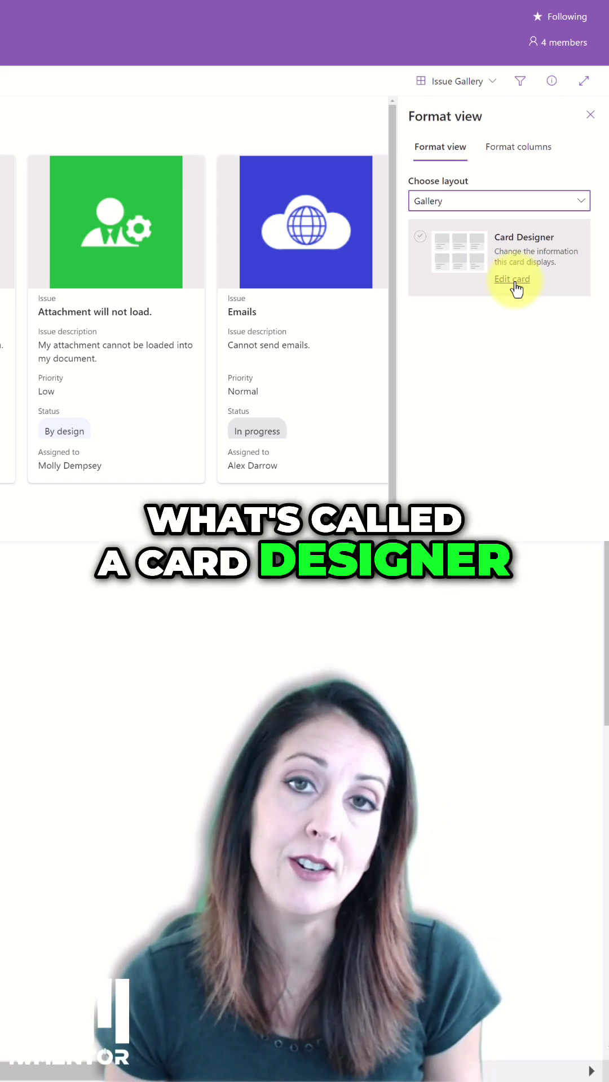
Step: In Card Designer, show Issue logged by, drop Issue description, and hide column name labels
left_click(511, 280)
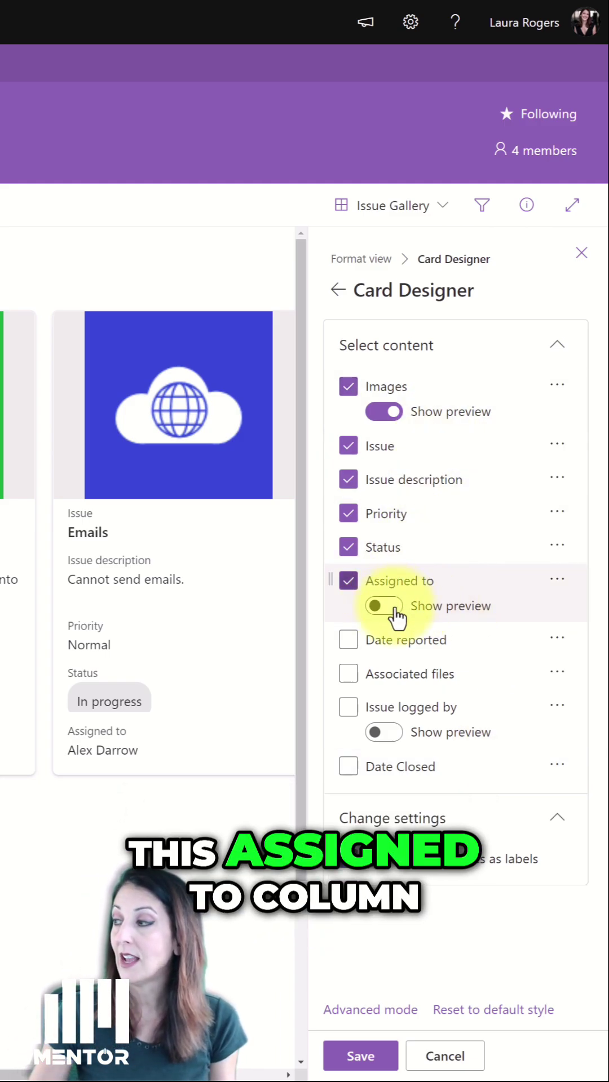
left_click(395, 707)
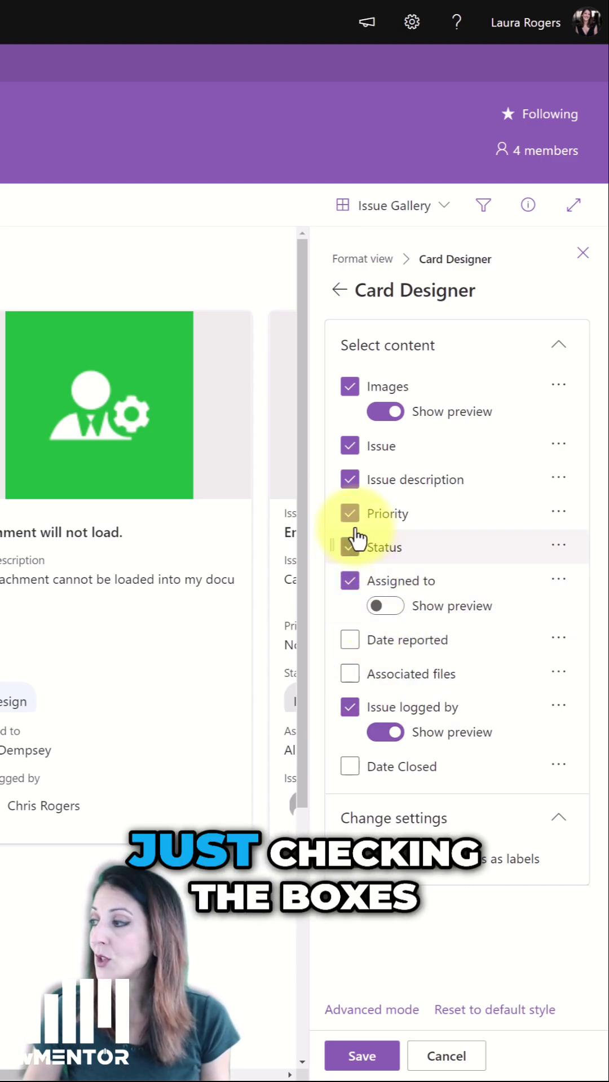
left_click(356, 491)
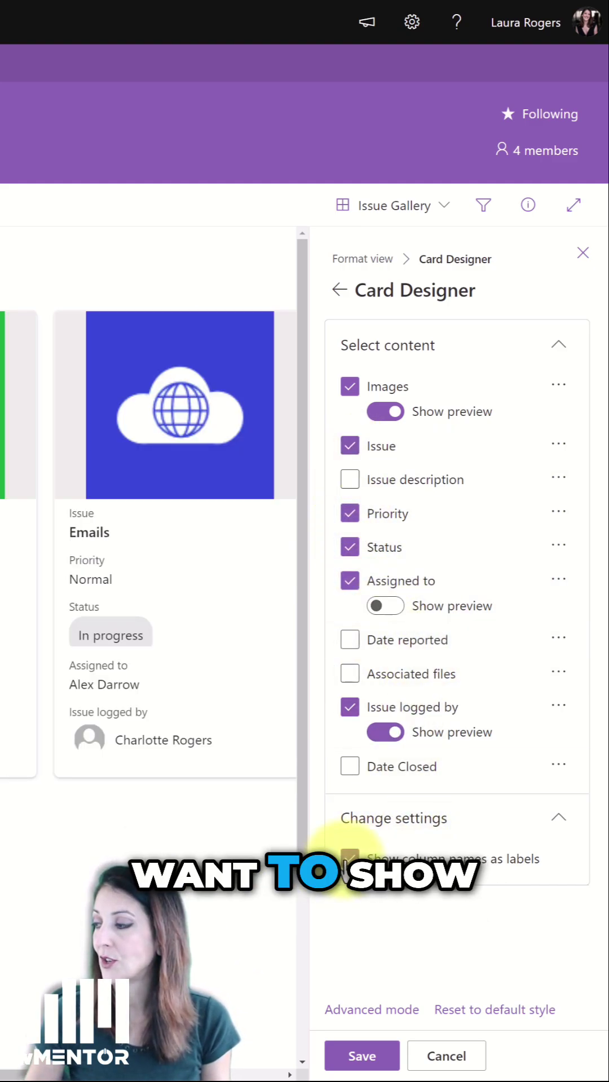
left_click(353, 871)
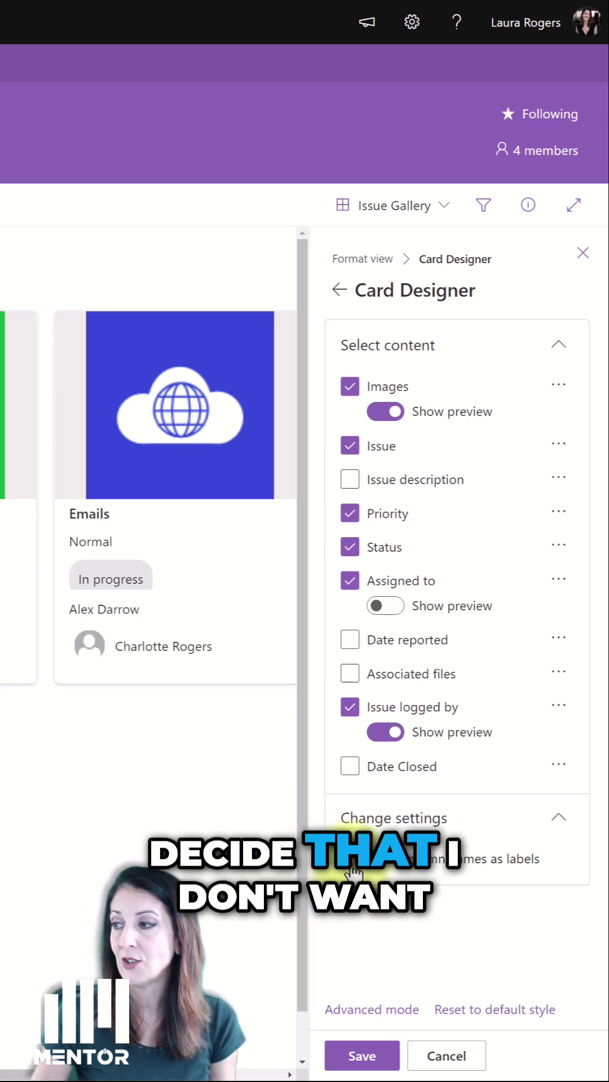